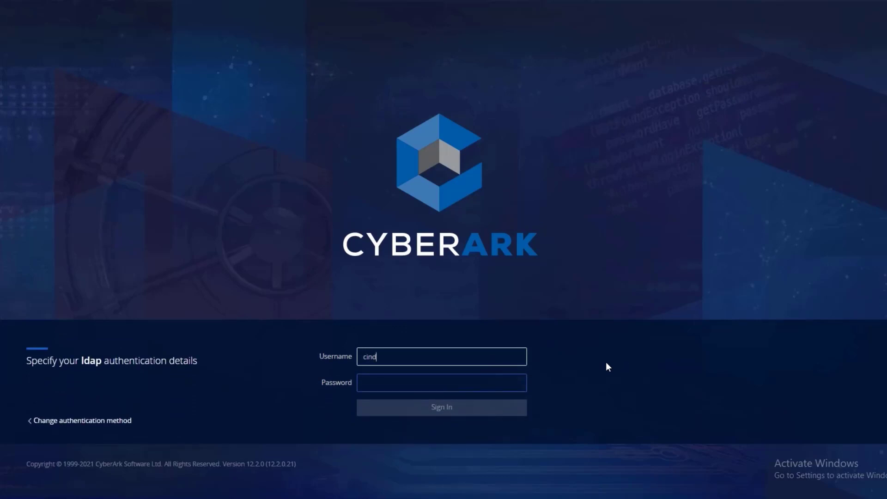
- Sign in to PVWA with the account password, reaching the Accounts View
left_click(514, 383)
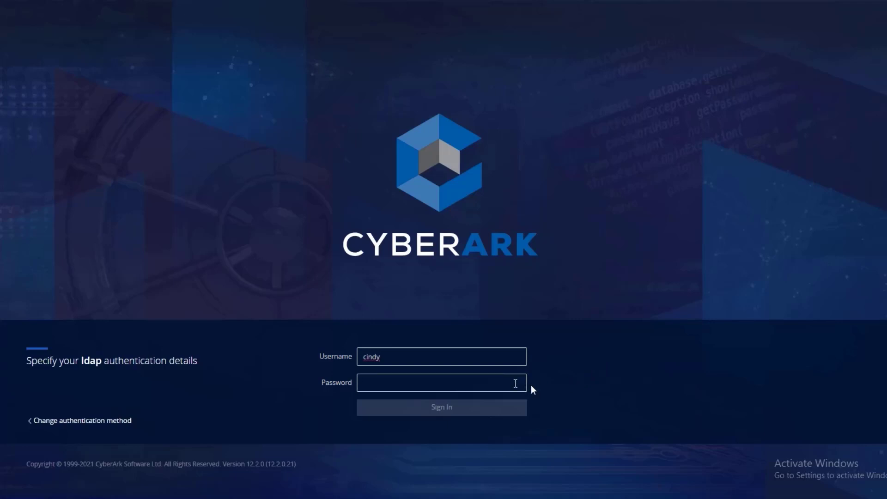
type("•")
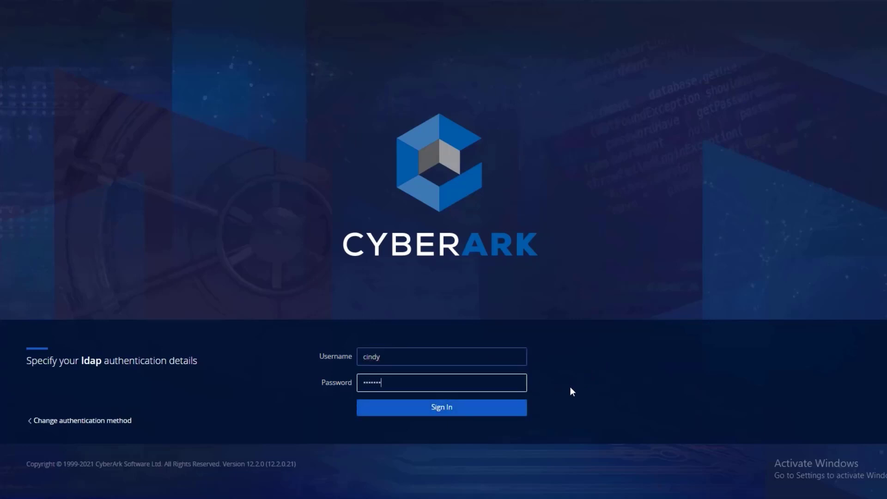
left_click(518, 411)
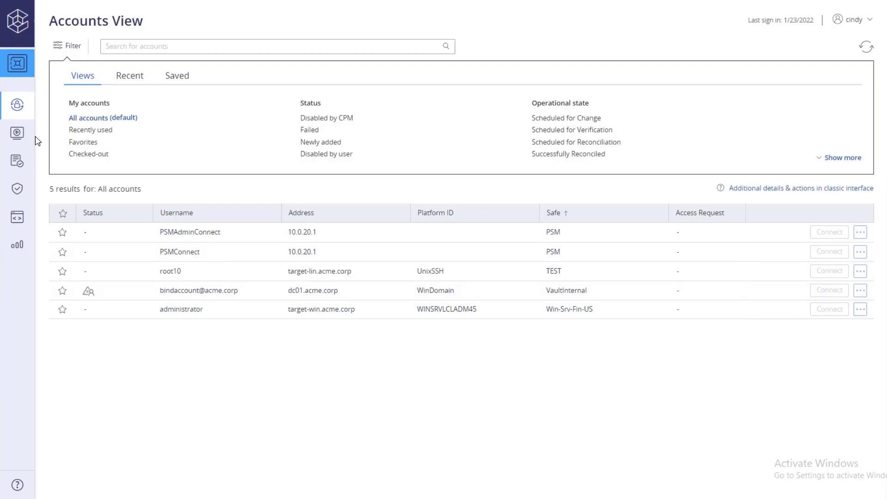
- Show Monitoring recordings from 01/01/2022 onward by applying the new From date
mouse_move(32, 135)
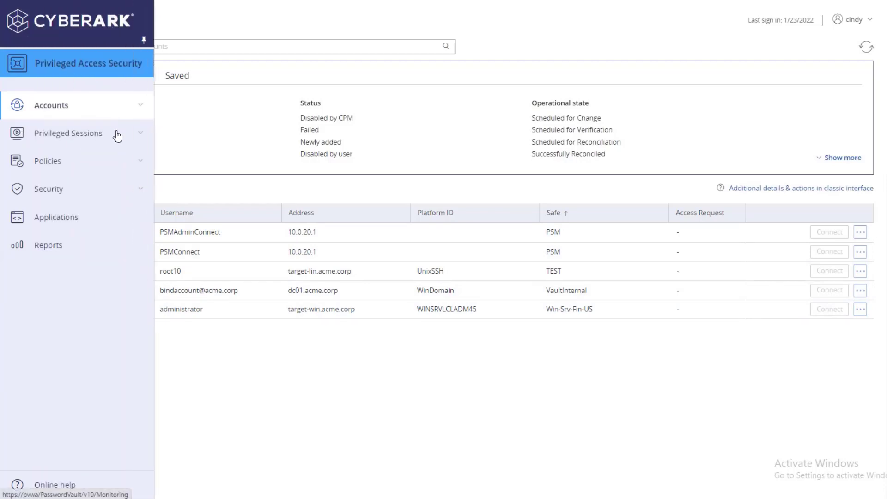
left_click(118, 137)
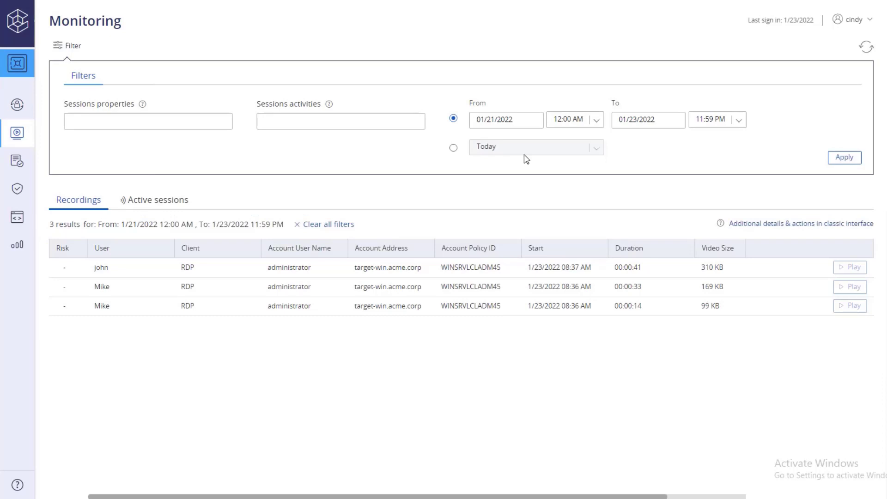
left_click(535, 120)
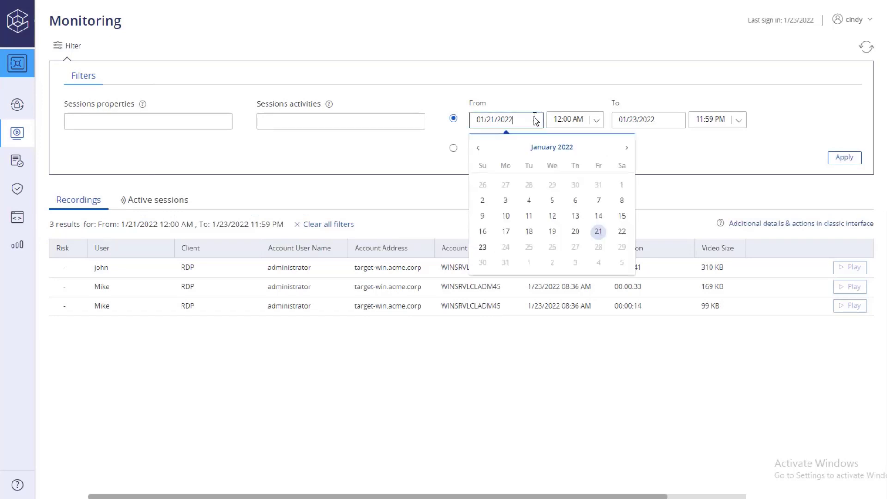
left_click(622, 185)
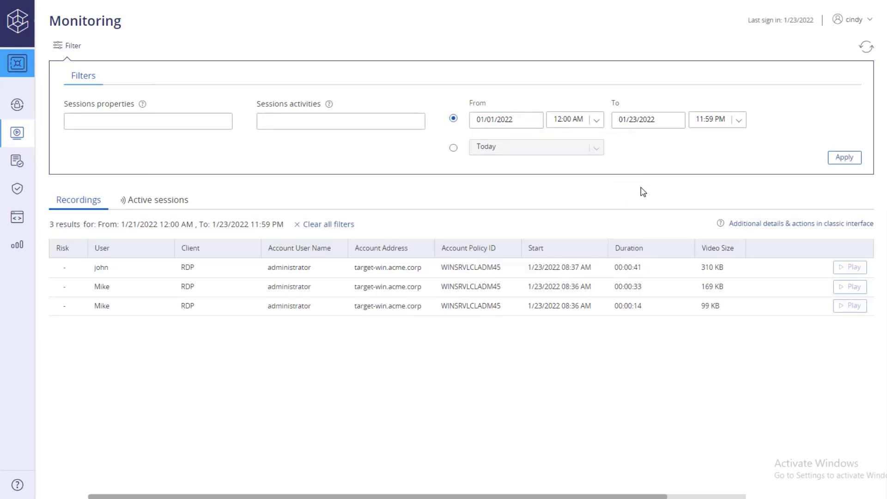
left_click(844, 157)
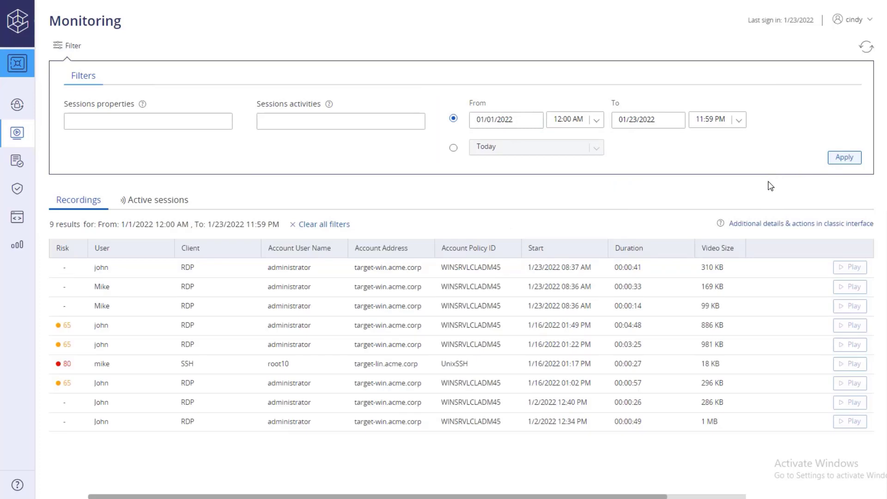
- Filter recordings by the session property 'administrator', then clear that filter
left_click(202, 126)
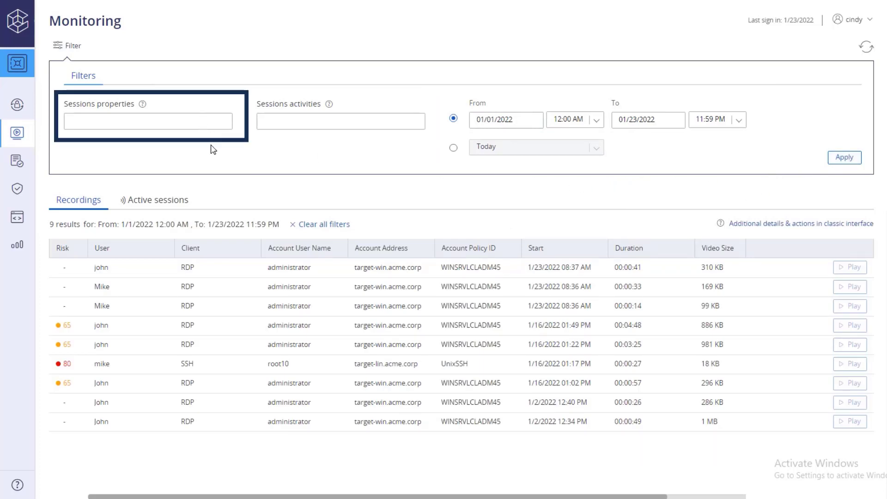
type("administrator")
left_click(837, 159)
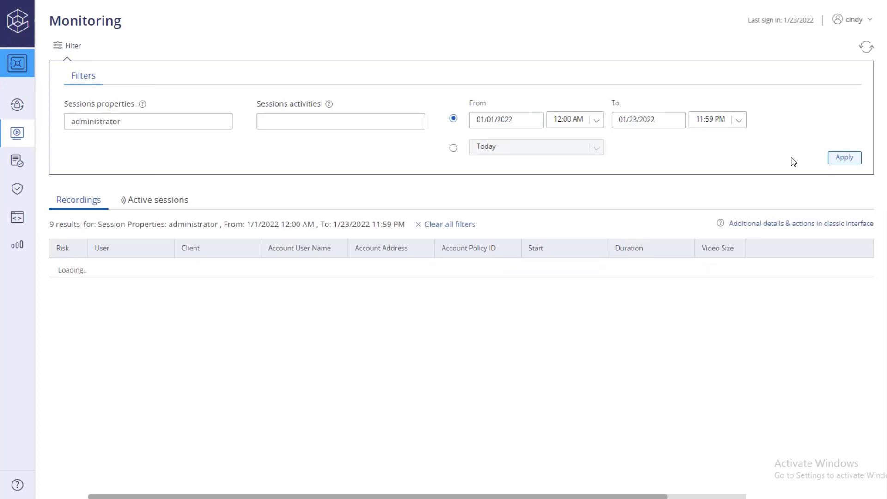
double_click(166, 121)
key("BackSpace")
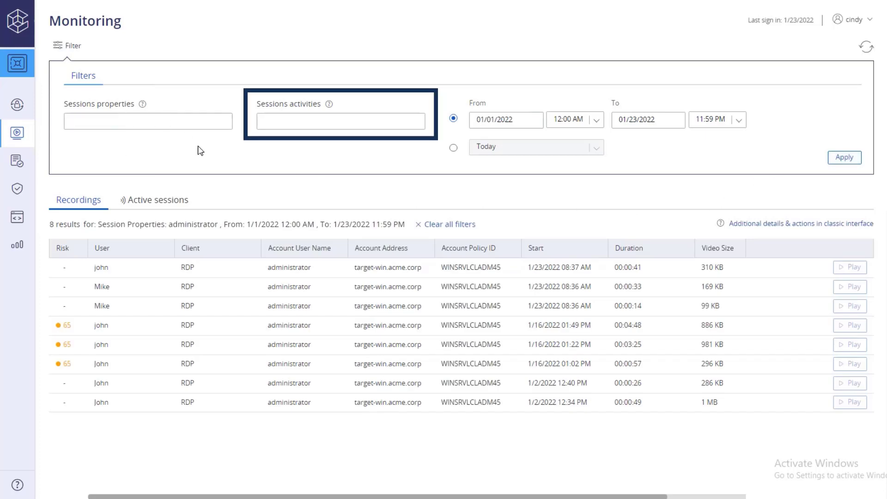
- Filter recordings by the session activity 'regedit', then remove it and reload
left_click(263, 123)
type("regedit")
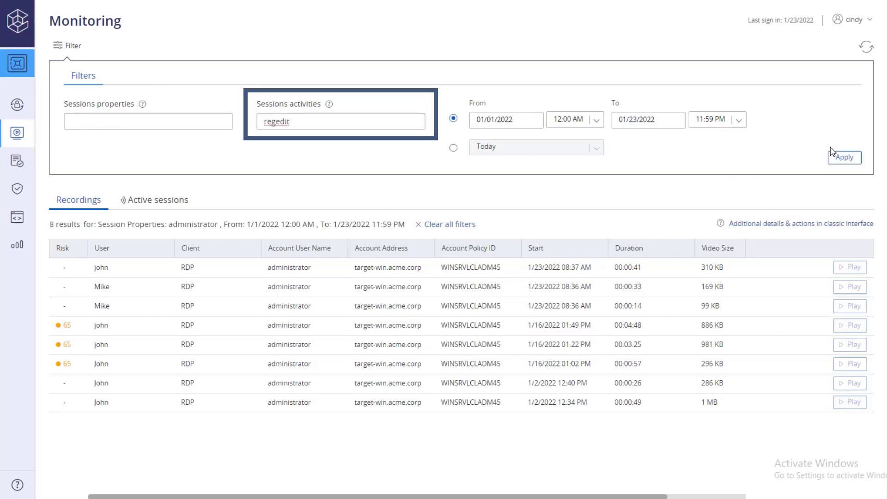
left_click(842, 158)
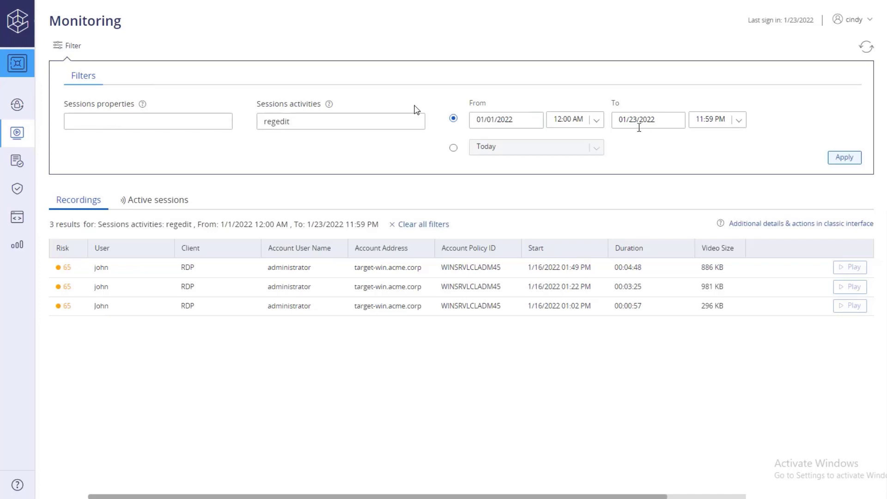
key("BackSpace")
key("BackSpace")
key("BackSpace")
key("BackSpace")
key("BackSpace")
key("BackSpace")
key("BackSpace")
key("Return")
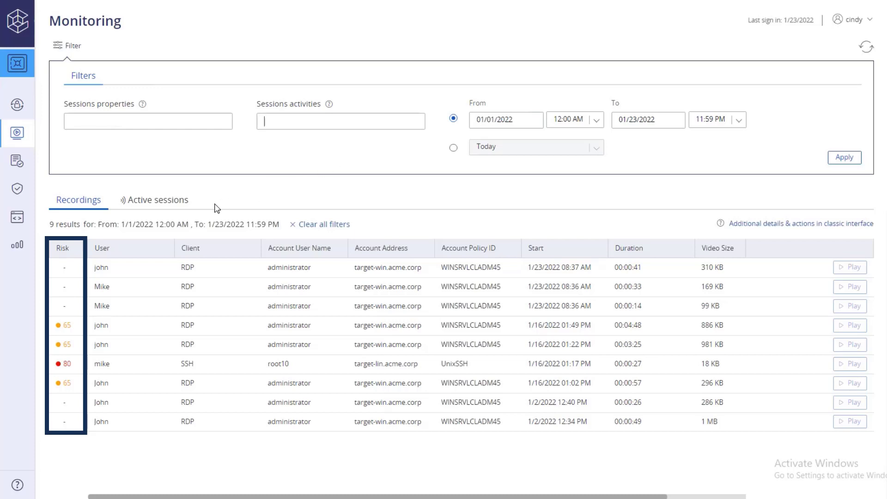
- Sort by Risk and view details of the risk-65 1/16/2022 01:02 PM recording
left_click(73, 252)
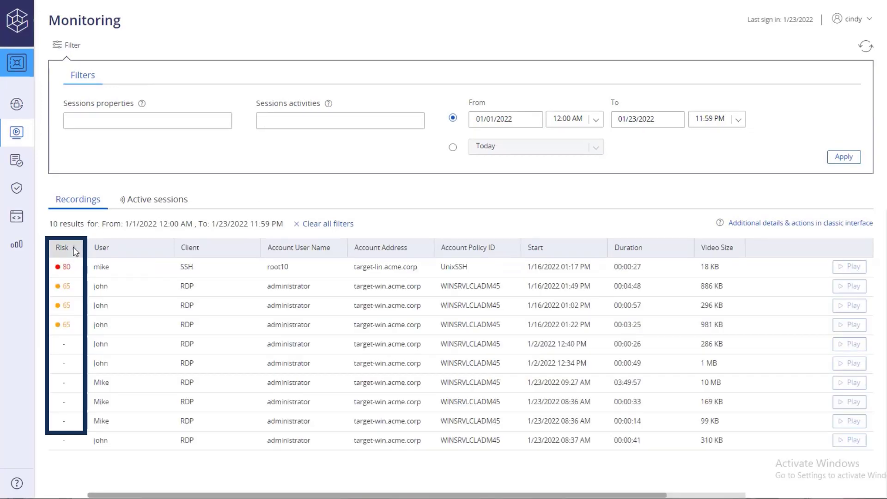
left_click(127, 311)
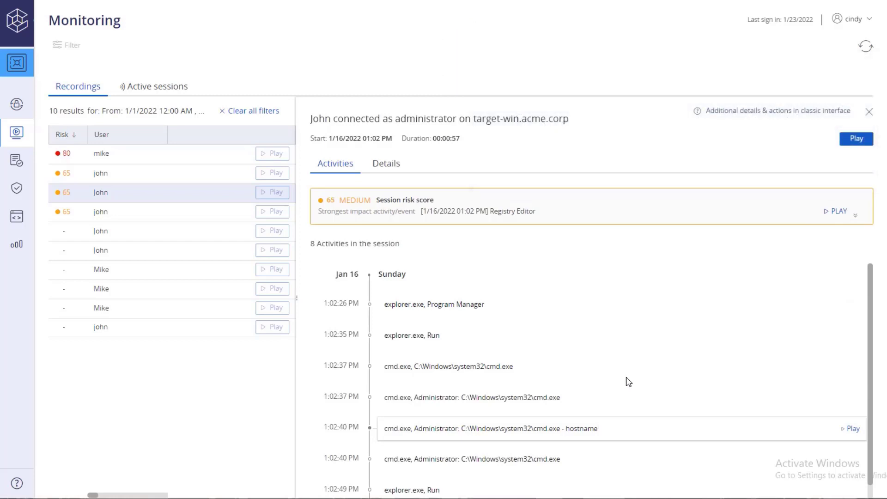
- Replay the 01:02 PM recording at its regedit.exe Registry Editor event, then close the player
left_click(854, 141)
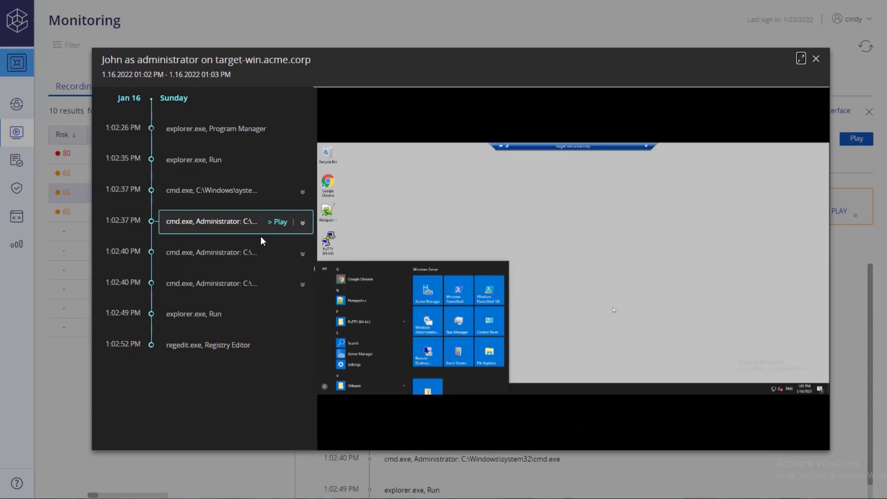
left_click(297, 346)
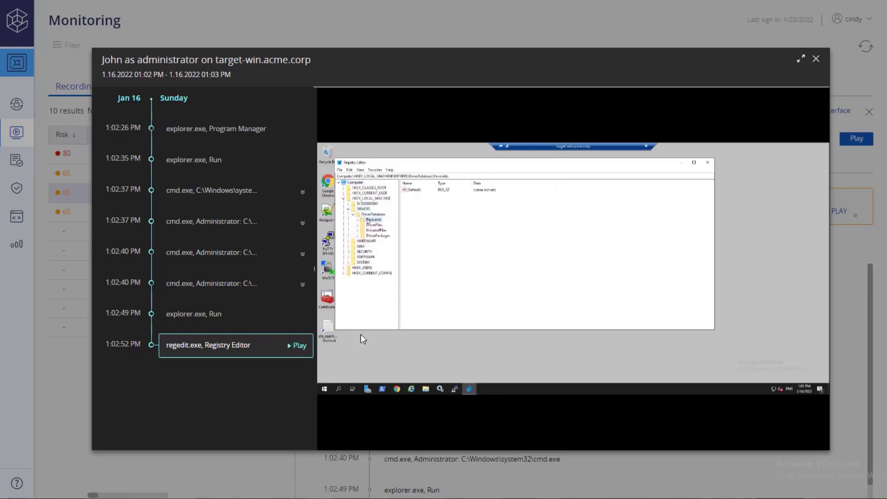
left_click(816, 59)
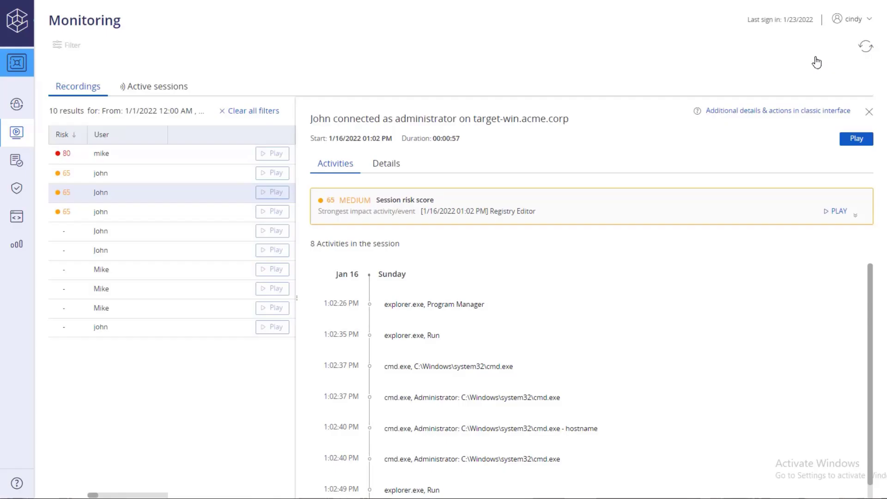
- Monitor the active risk-65 session live through the downloaded PSM .rdp connection
left_click(870, 114)
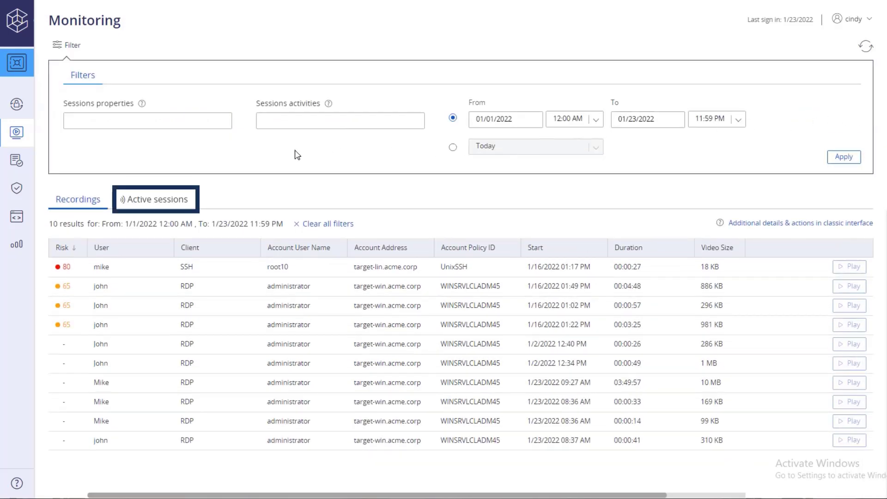
left_click(175, 203)
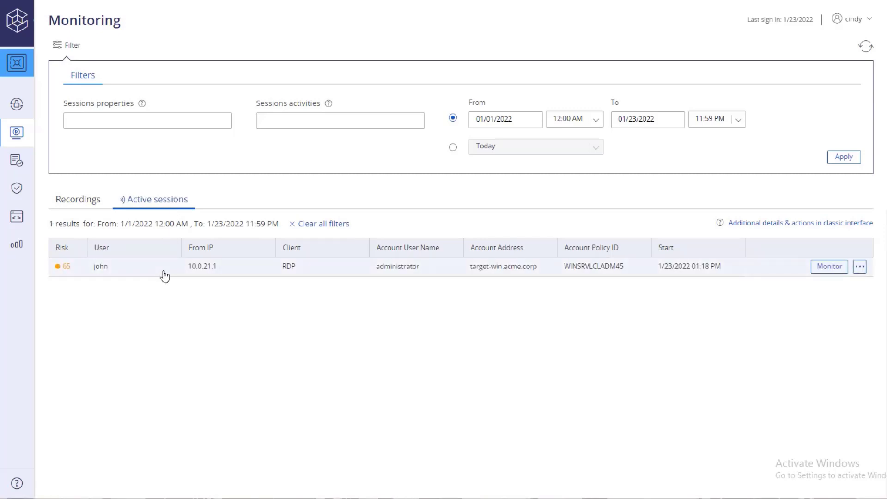
left_click(164, 273)
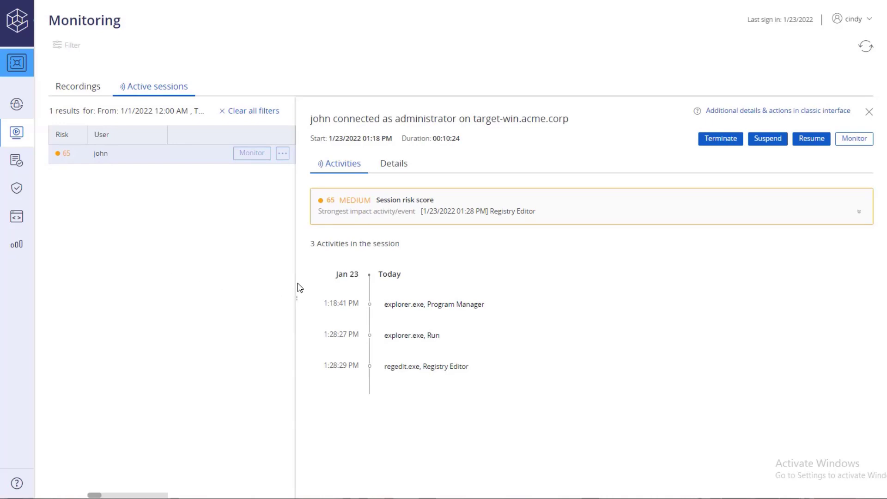
left_click(855, 139)
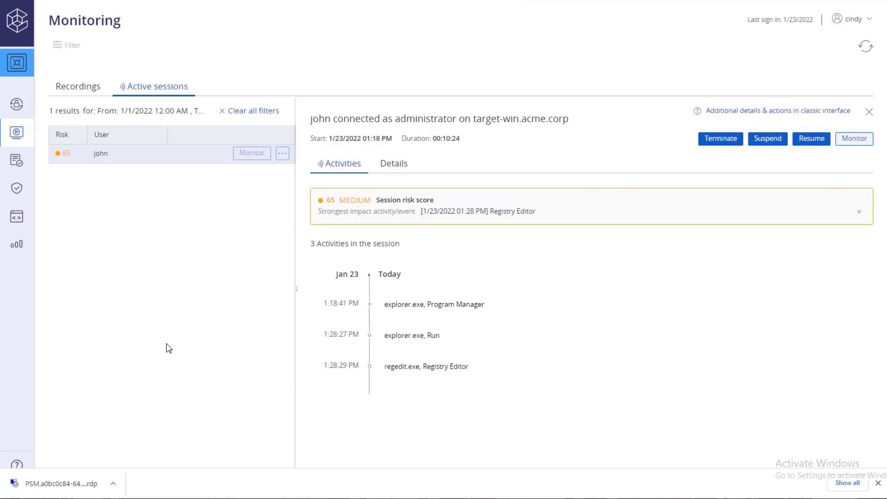
left_click(69, 483)
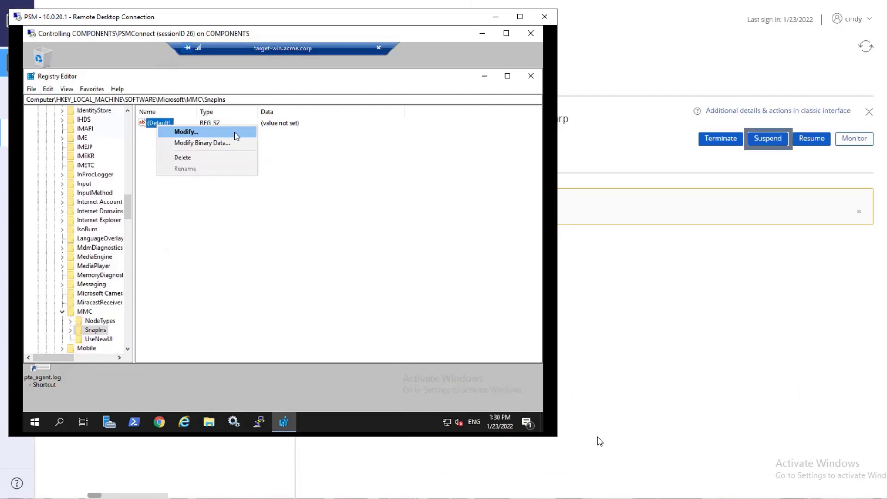
- Suspend the live administrator session, resume it after confirming, and close its details panel
left_click(776, 139)
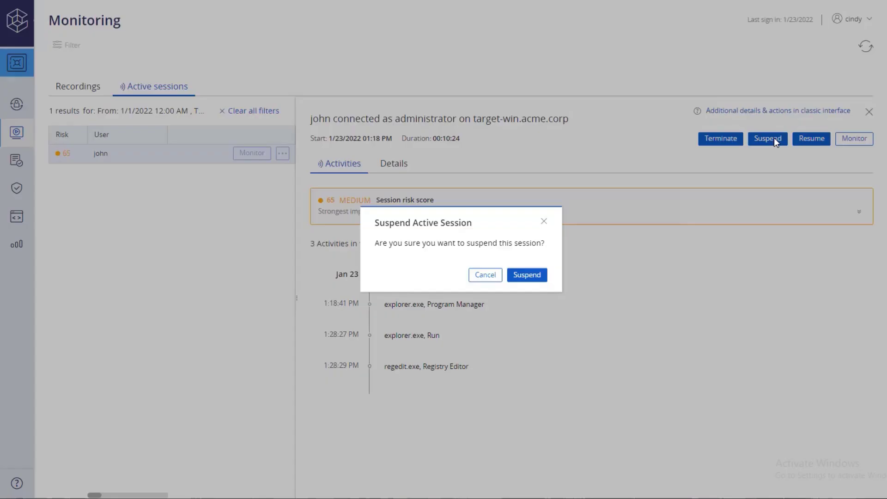
left_click(535, 276)
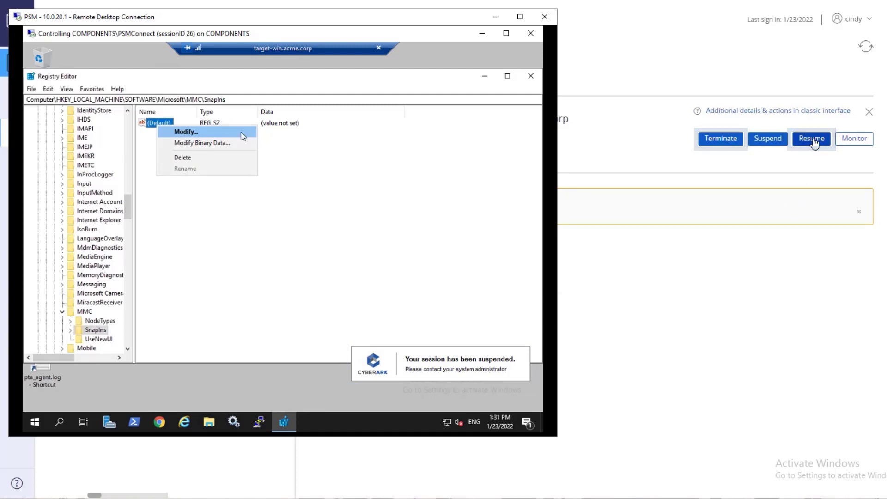
left_click(812, 138)
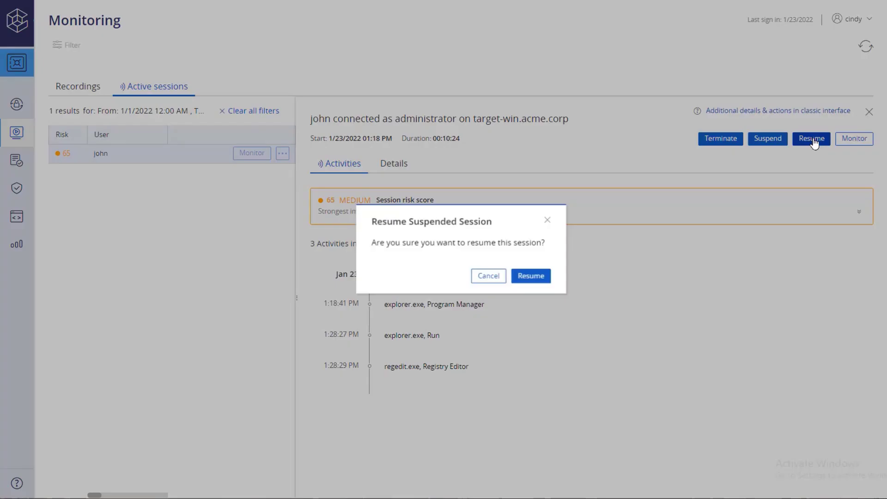
left_click(529, 276)
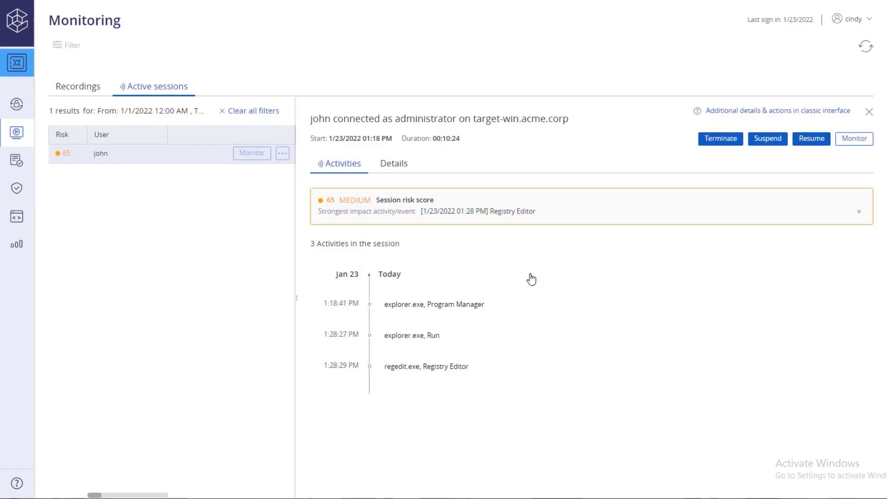
left_click(869, 111)
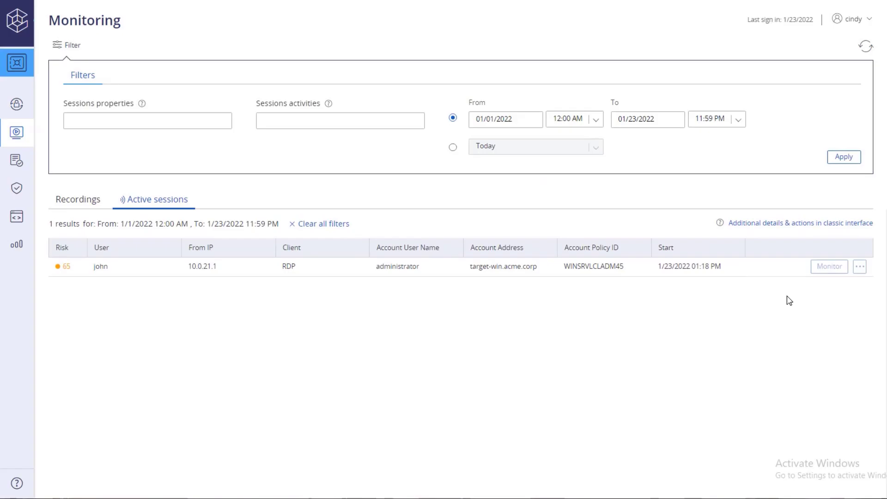